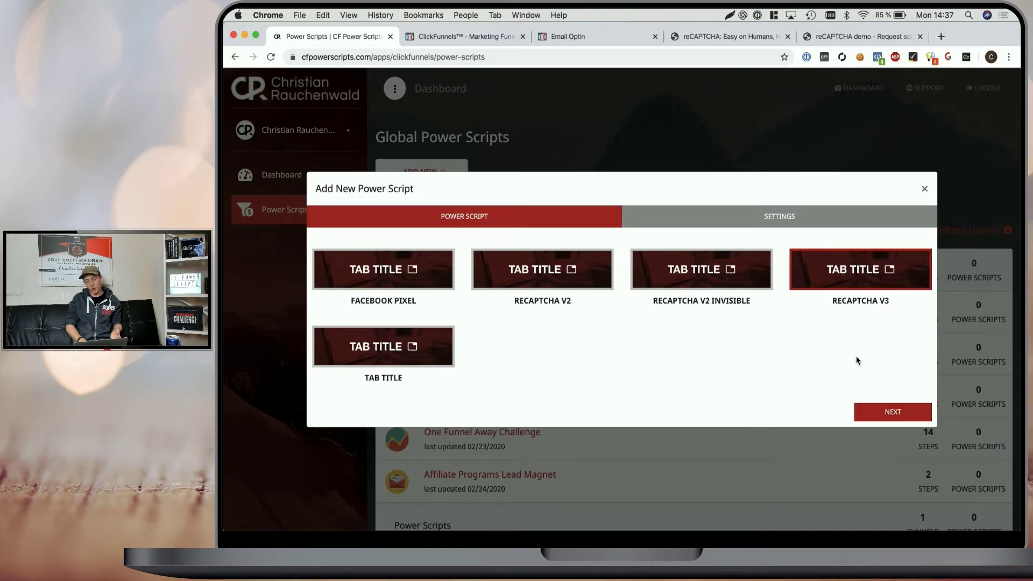
Choose the reCAPTCHA V3 script to show its Site Key, Secret Key and Minimum Score fields.
{"action": "left_click", "coordinate": [890, 412]}
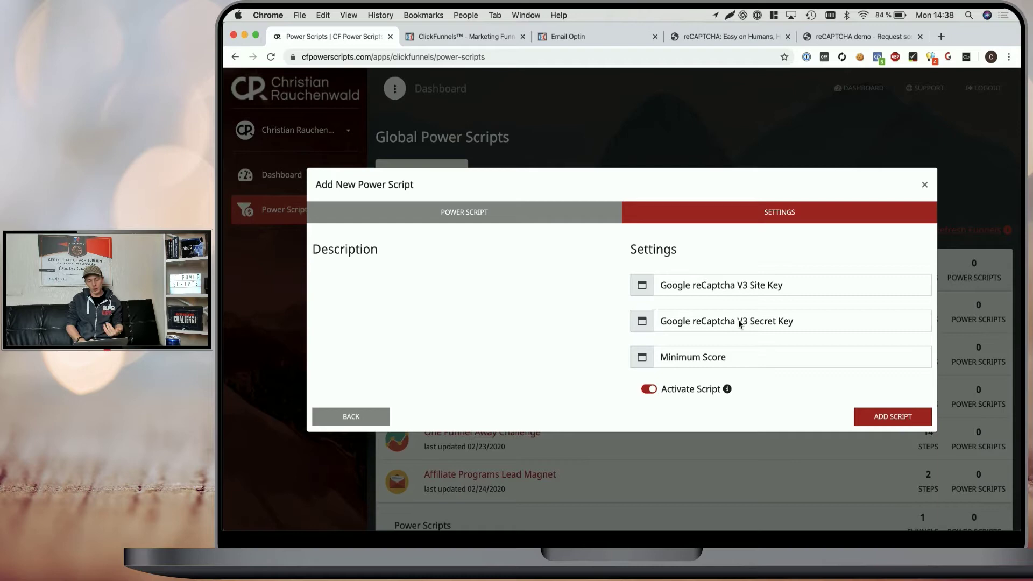
In the reCAPTCHA Admin Console, begin registering a new site with reCAPTCHA v3 as its type.
{"action": "left_click", "coordinate": [705, 37]}
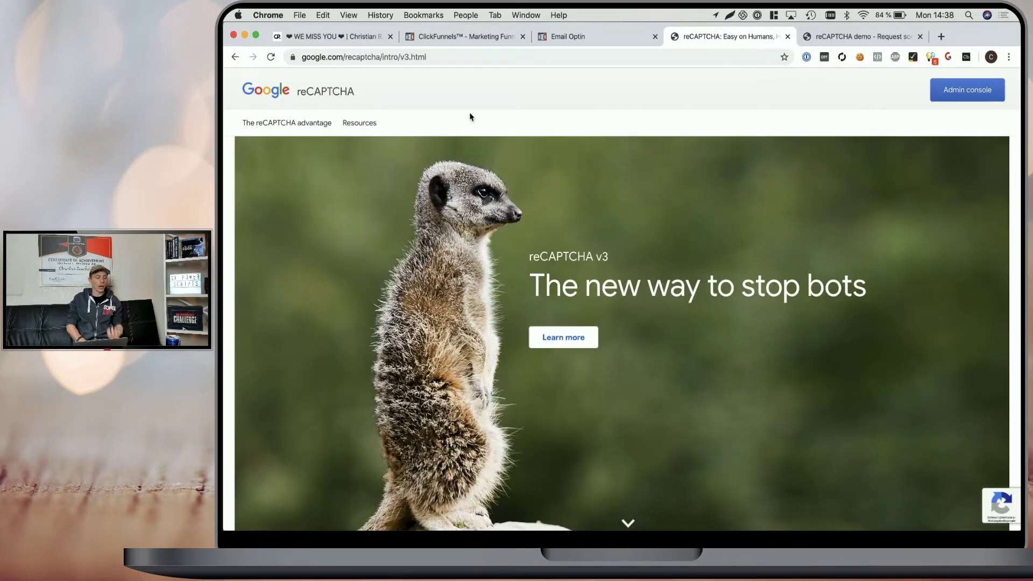
{"action": "left_click", "coordinate": [952, 91]}
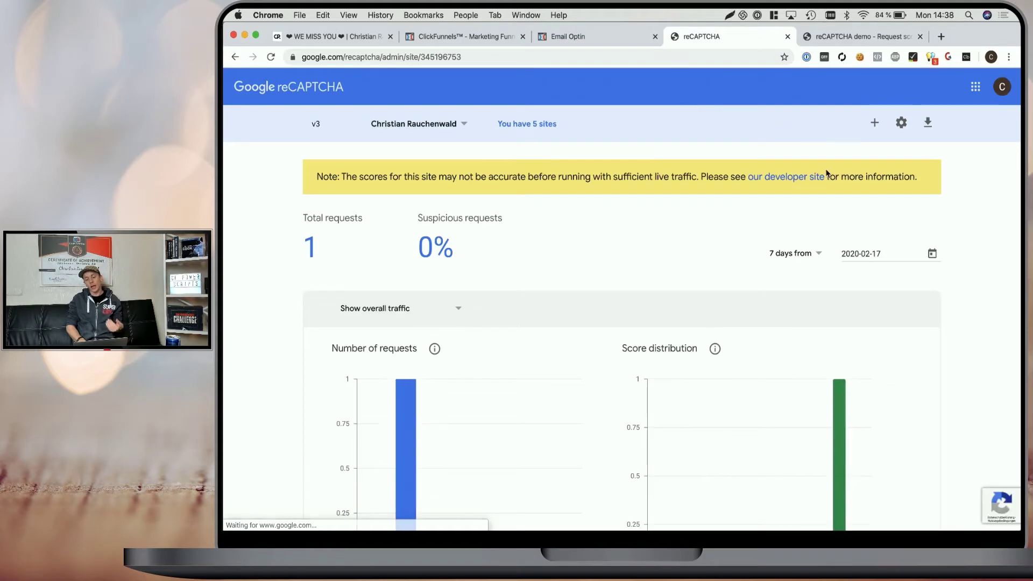
{"action": "left_click", "coordinate": [875, 125]}
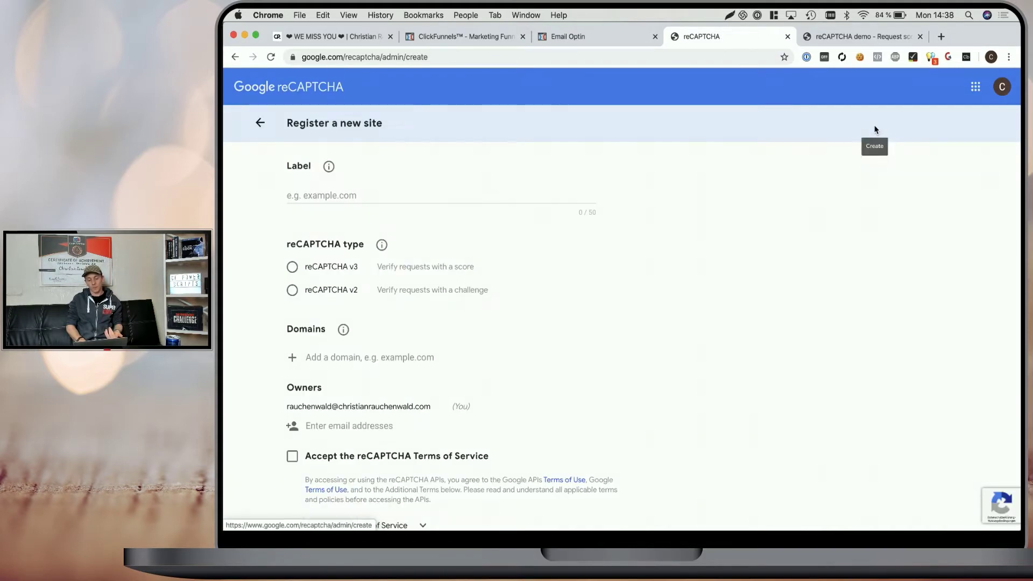
{"action": "left_click", "coordinate": [384, 192]}
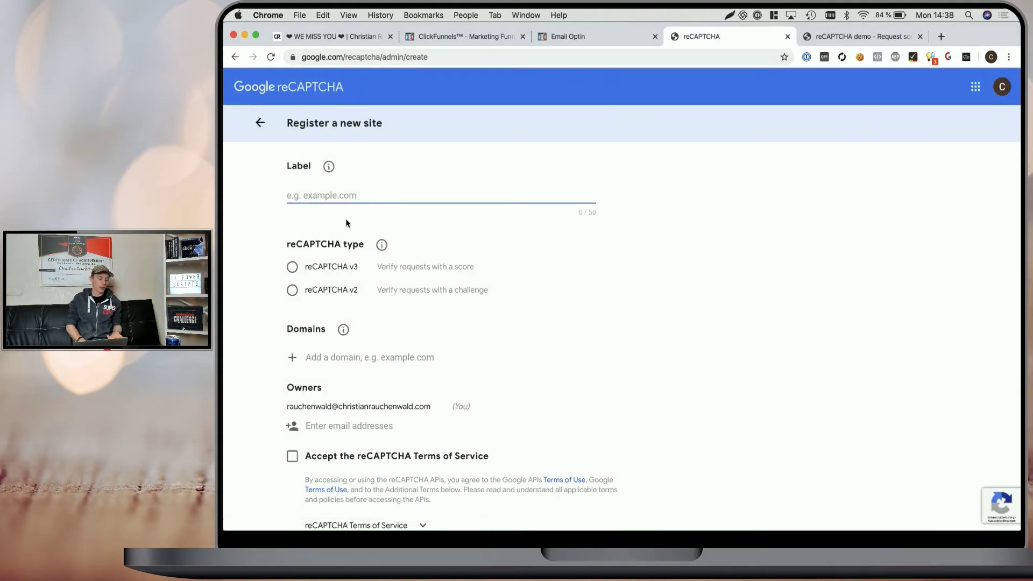
{"action": "left_click", "coordinate": [304, 265]}
{"action": "mouse_move", "coordinate": [379, 244]}
{"action": "scroll", "coordinate": [371, 244], "scroll_direction": "down", "scroll_amount": 3}
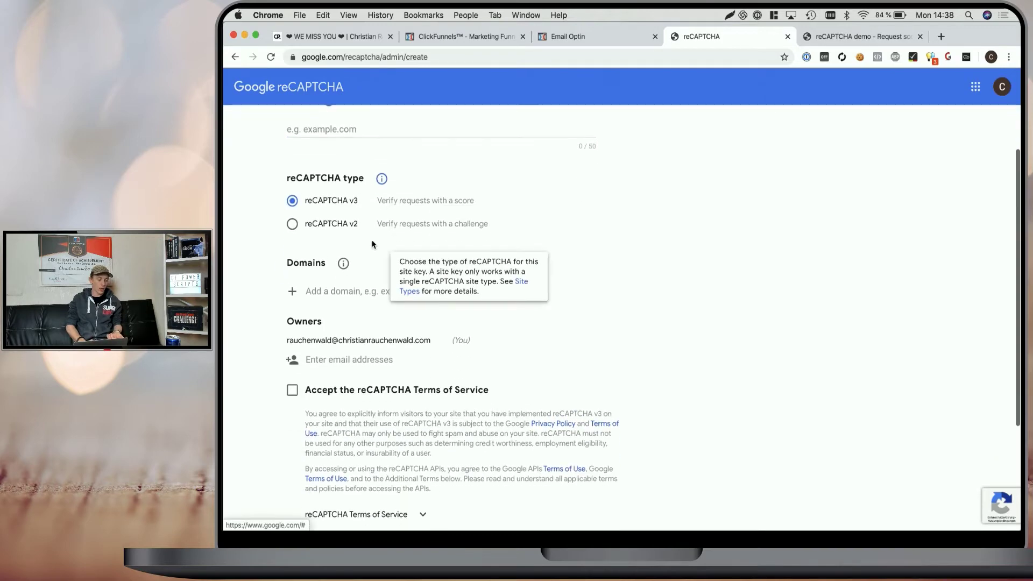
{"action": "scroll", "coordinate": [387, 261], "scroll_direction": "down", "scroll_amount": 1}
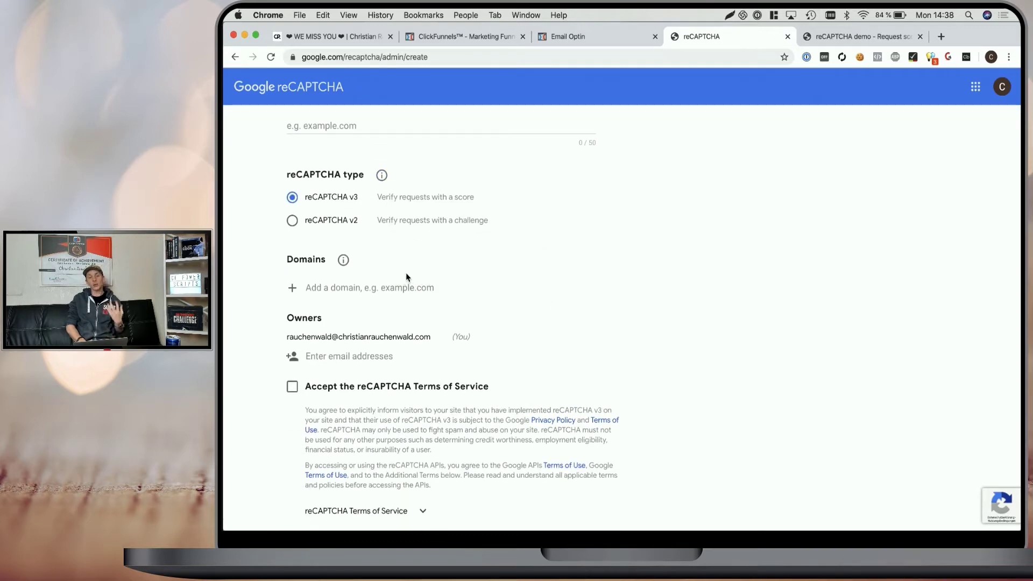
Copy the funnel's subdomain from the ClickFunnels step URL and add it to Domains.
{"action": "left_click", "coordinate": [464, 38]}
{"action": "left_click_drag", "start_coordinate": [521, 206], "coordinate": [651, 205]}
{"action": "key", "text": "super+c"}
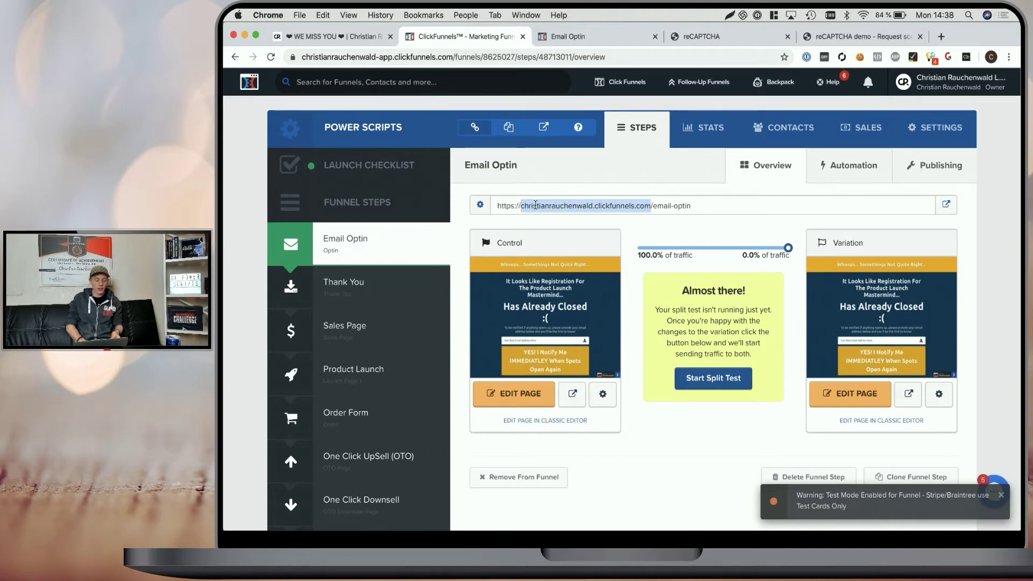
{"action": "left_click", "coordinate": [715, 36]}
{"action": "left_click", "coordinate": [380, 286]}
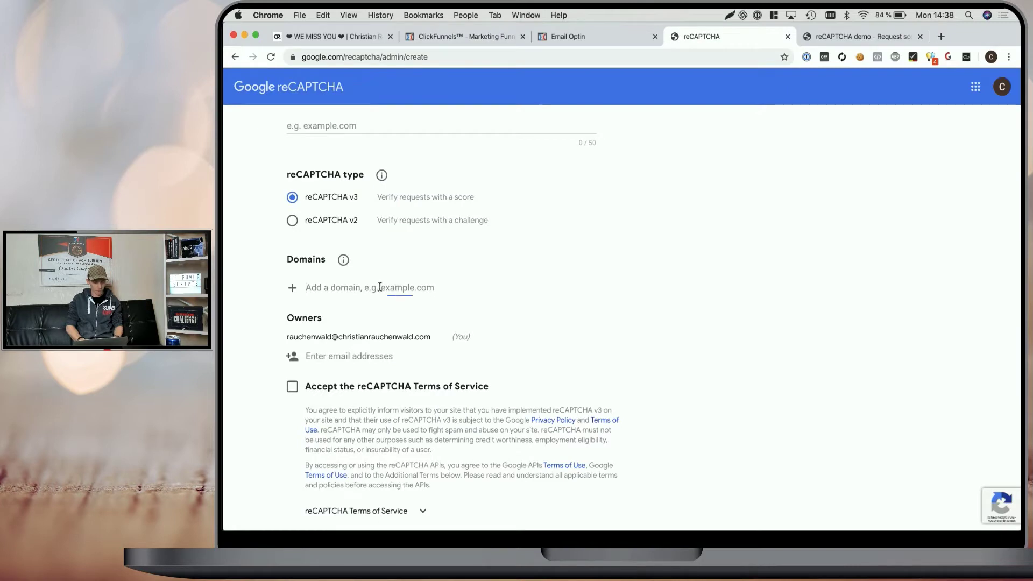
{"action": "key", "text": "super+v"}
{"action": "key", "text": "Return"}
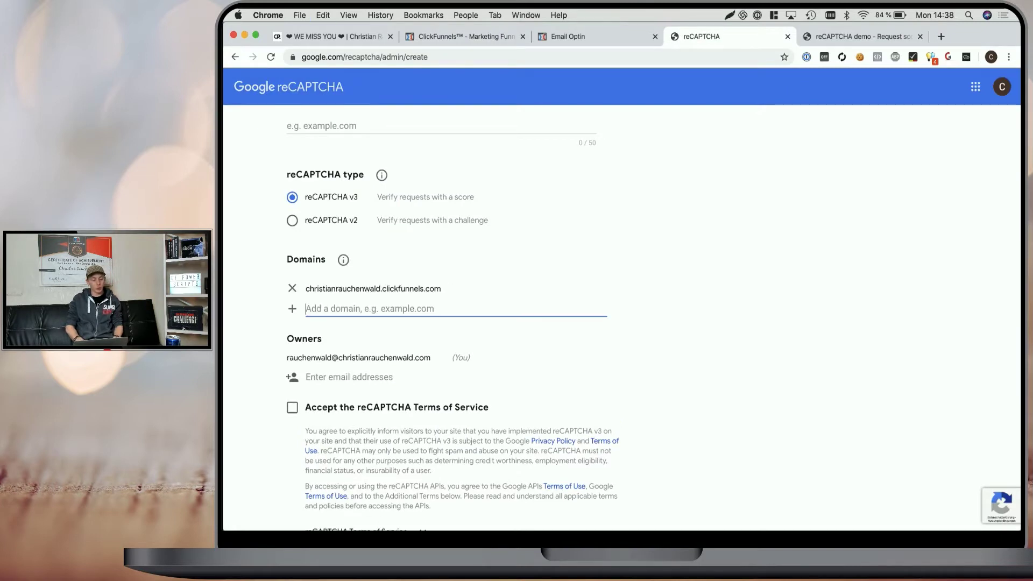
Add app.clickfunnels.com as a second domain.
{"action": "type", "text": "app.clck"}
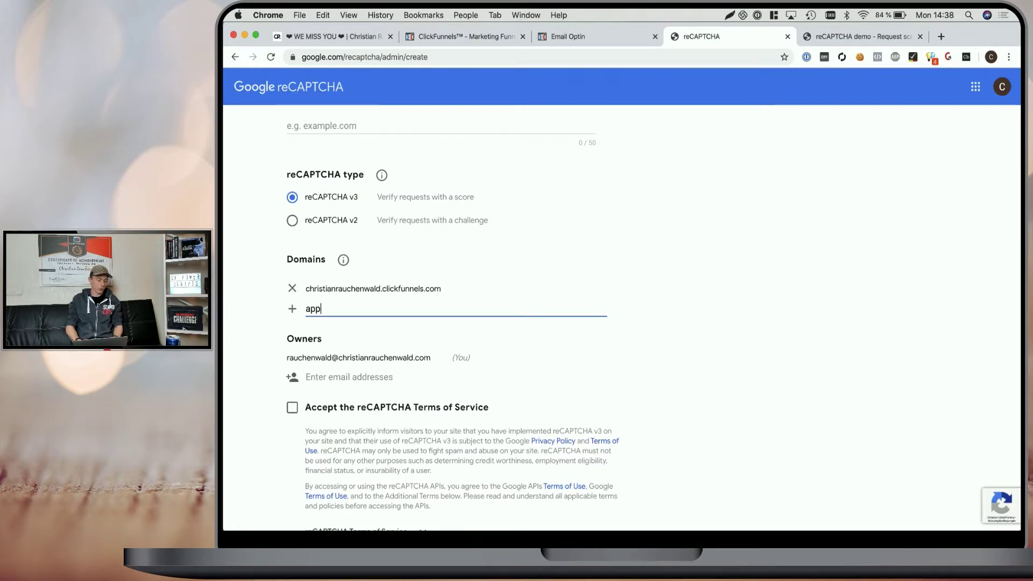
{"action": "key", "text": "BackSpace"}
{"action": "key", "text": "BackSpace"}
{"action": "type", "text": "ickfunnels.com"}
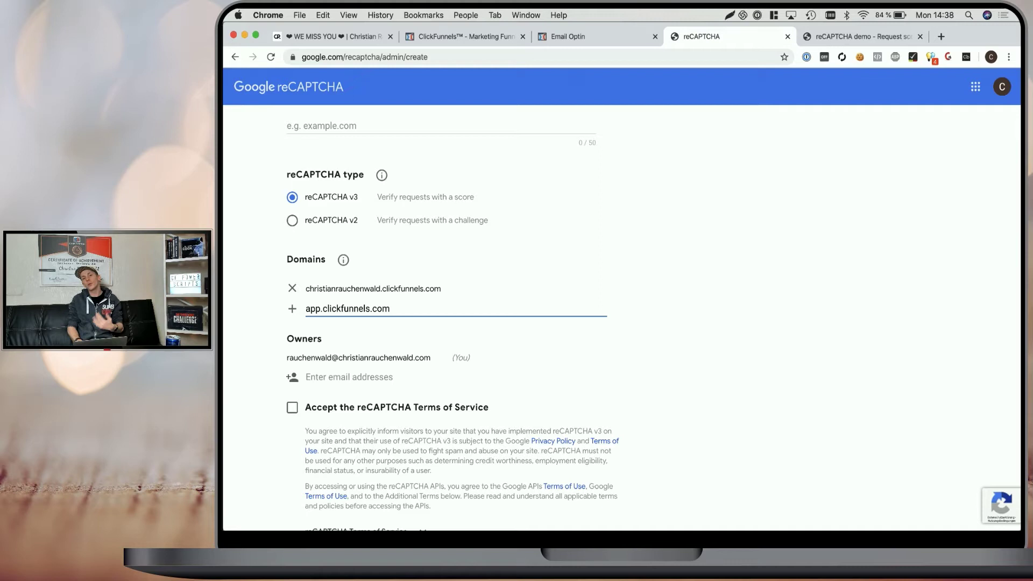
{"action": "key", "text": "Return"}
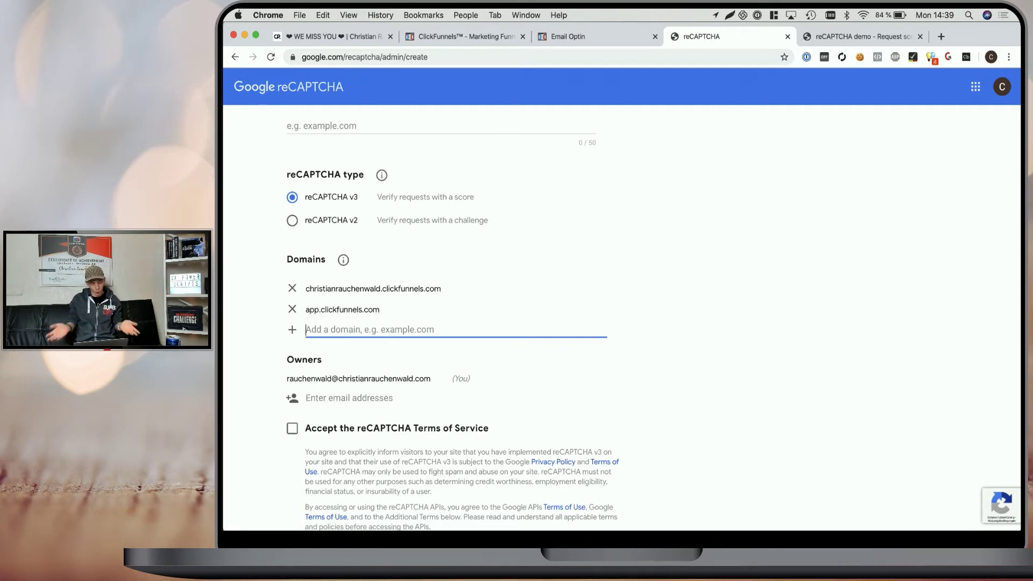
Abandon the unsubmitted form and return to the existing reCaptcha V3 site's dashboard.
{"action": "scroll", "coordinate": [417, 301], "scroll_direction": "down", "scroll_amount": 4}
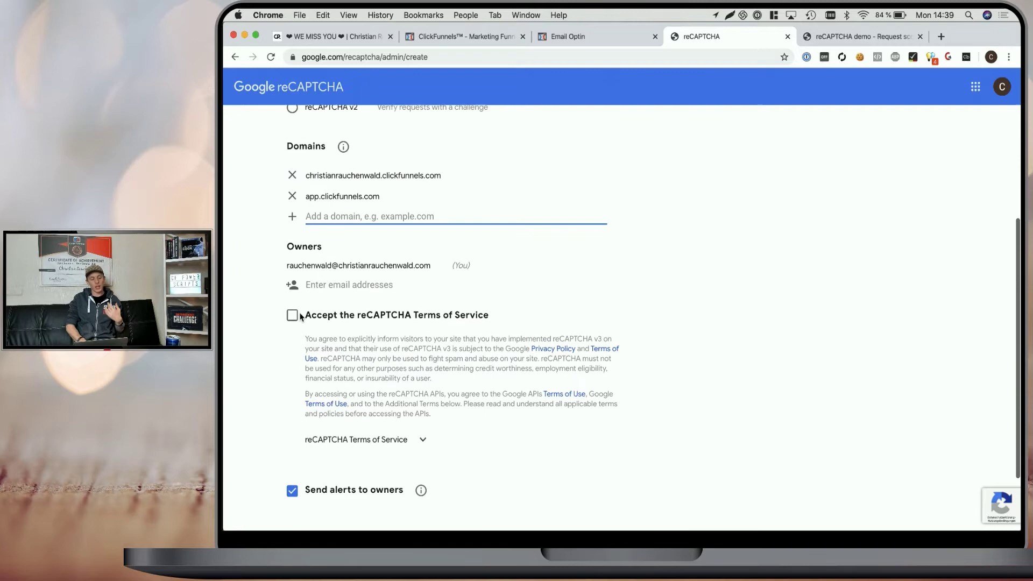
{"action": "scroll", "coordinate": [295, 321], "scroll_direction": "down", "scroll_amount": 3}
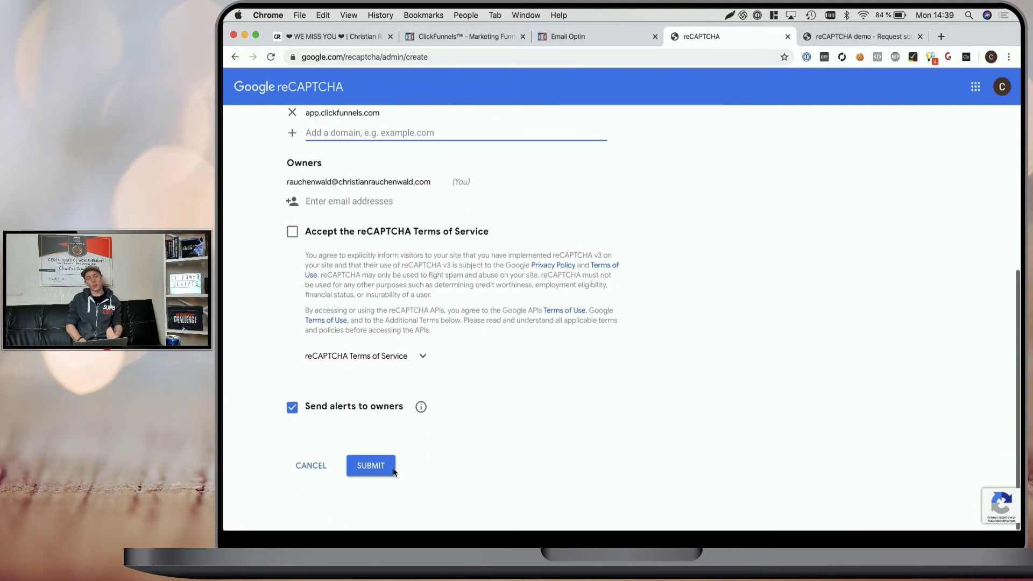
{"action": "scroll", "coordinate": [521, 407], "scroll_direction": "up", "scroll_amount": 10}
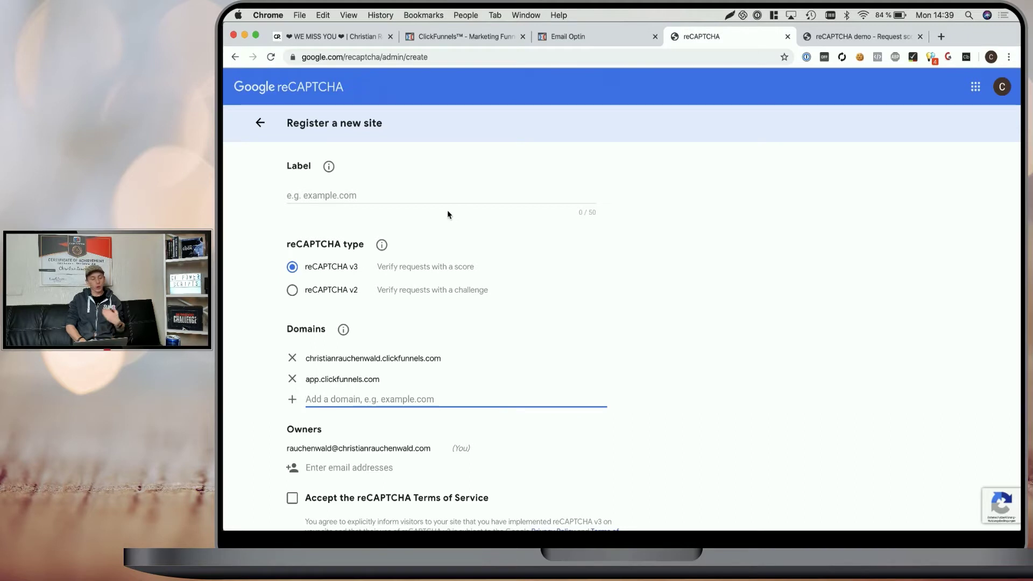
{"action": "left_click", "coordinate": [261, 125]}
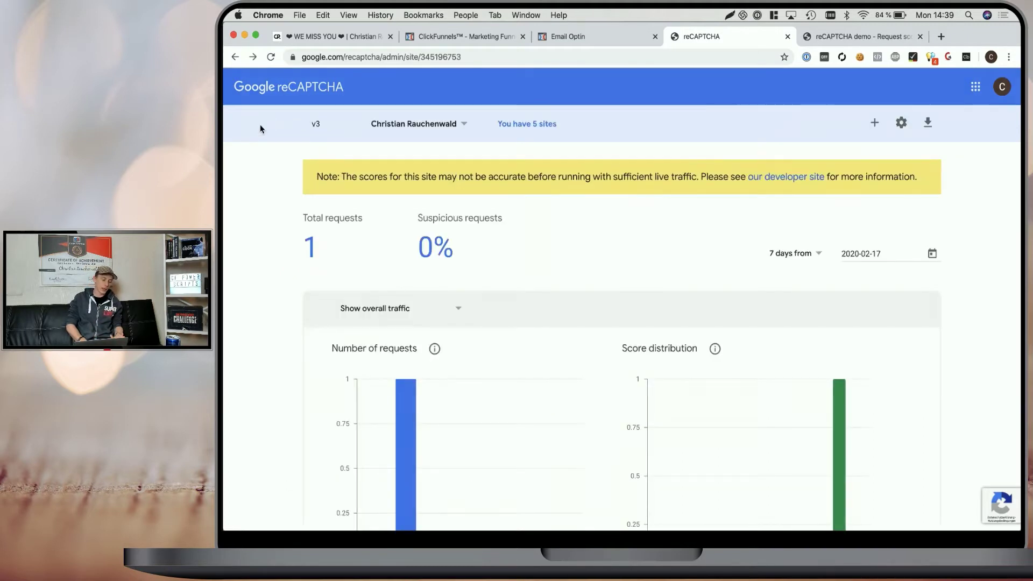
Copy the reCaptcha V3 site's site key into the Power Script's Site Key field.
{"action": "left_click", "coordinate": [444, 126]}
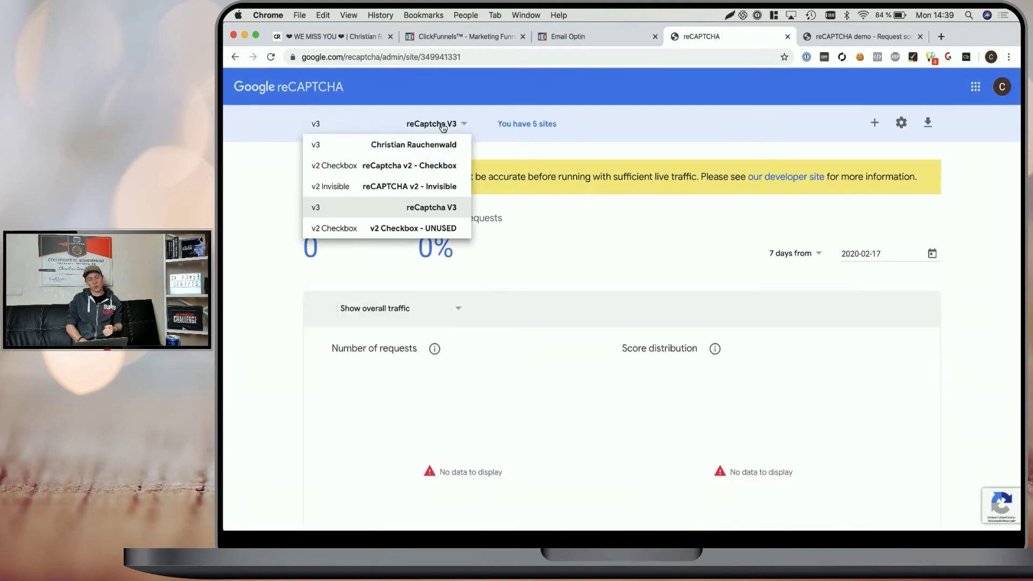
{"action": "left_click", "coordinate": [432, 210]}
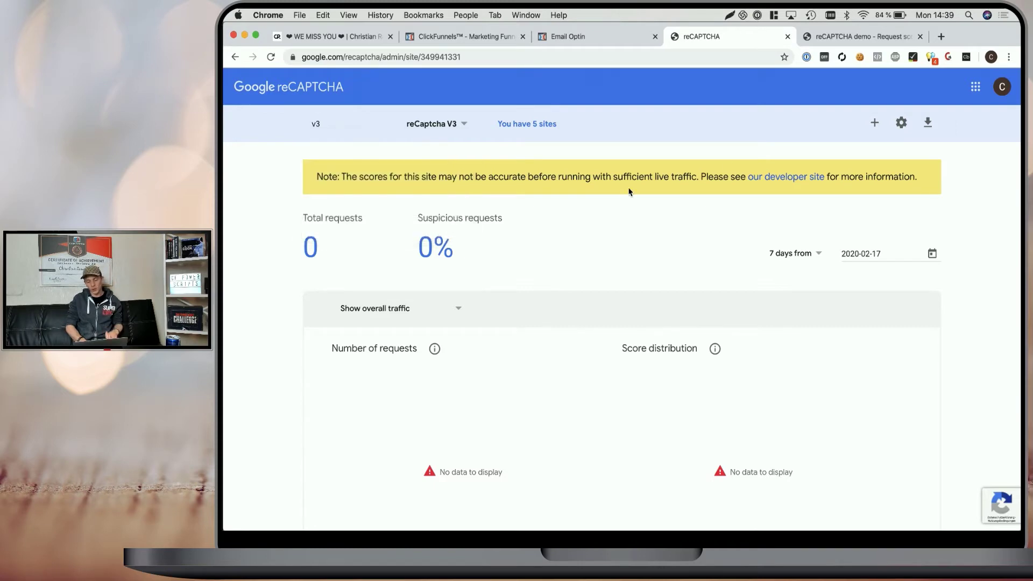
{"action": "left_click", "coordinate": [901, 125]}
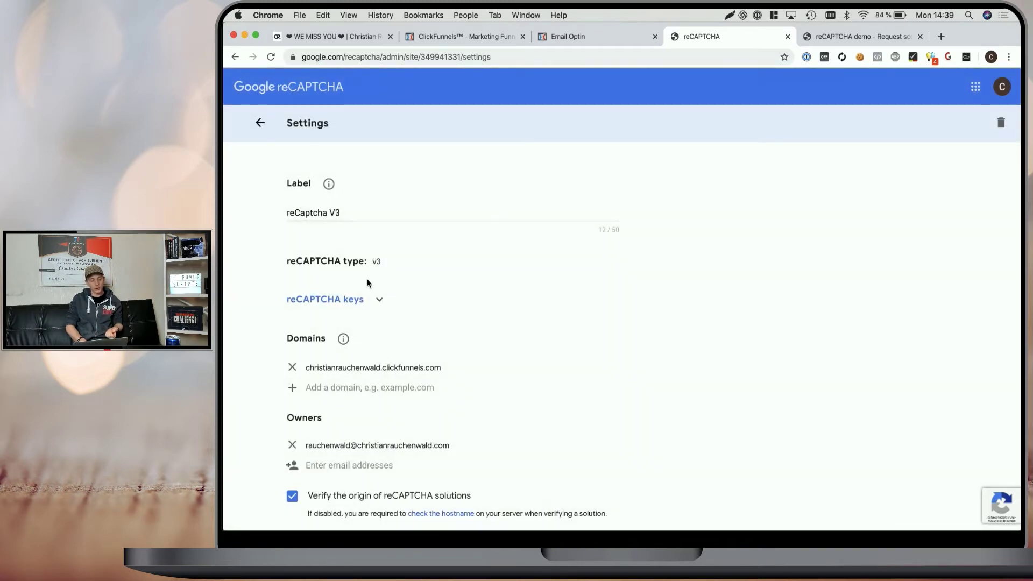
{"action": "left_click", "coordinate": [358, 301]}
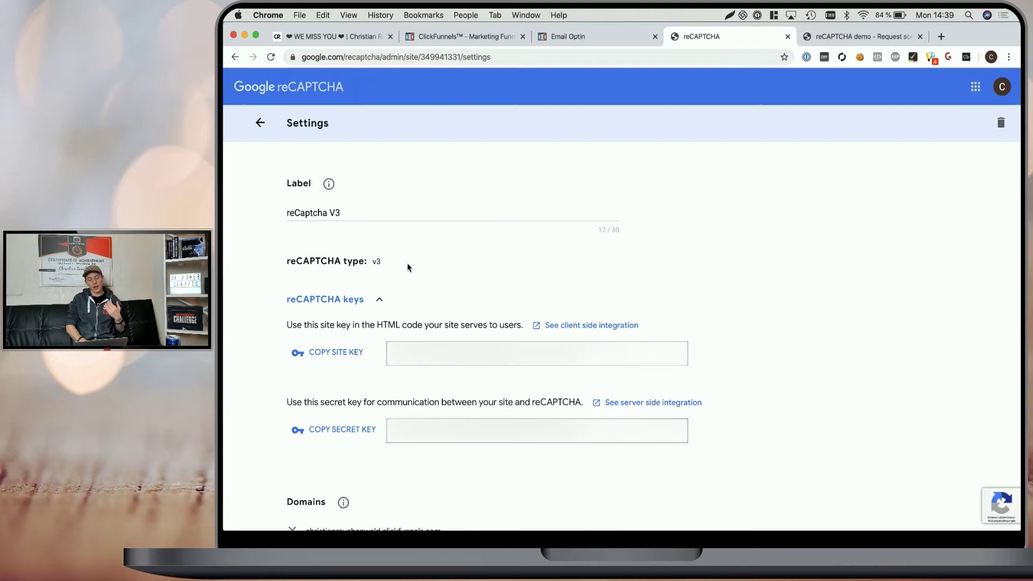
{"action": "left_click", "coordinate": [332, 353]}
{"action": "left_click", "coordinate": [339, 36]}
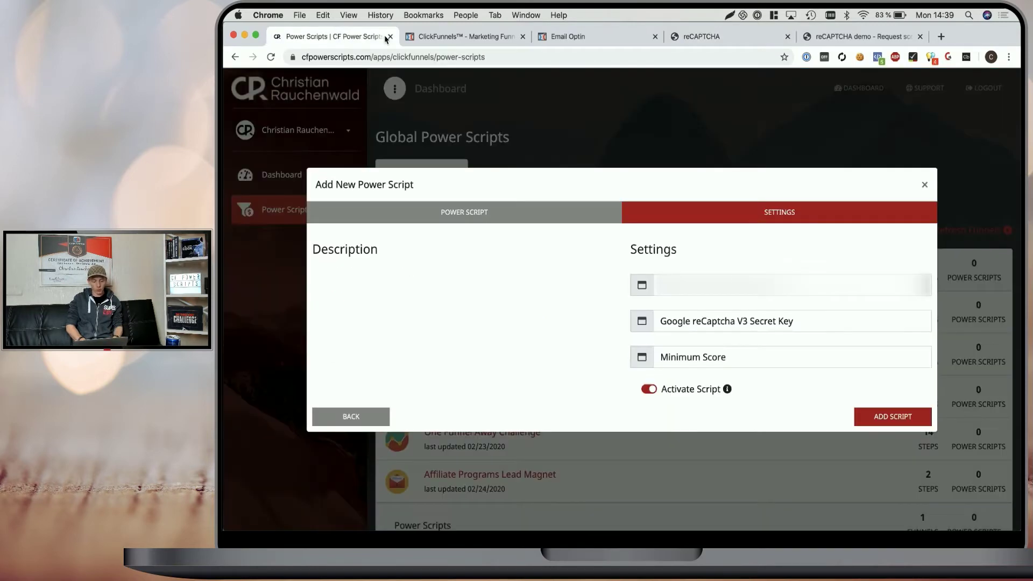
{"action": "left_click", "coordinate": [720, 295]}
{"action": "key", "text": "super+v"}
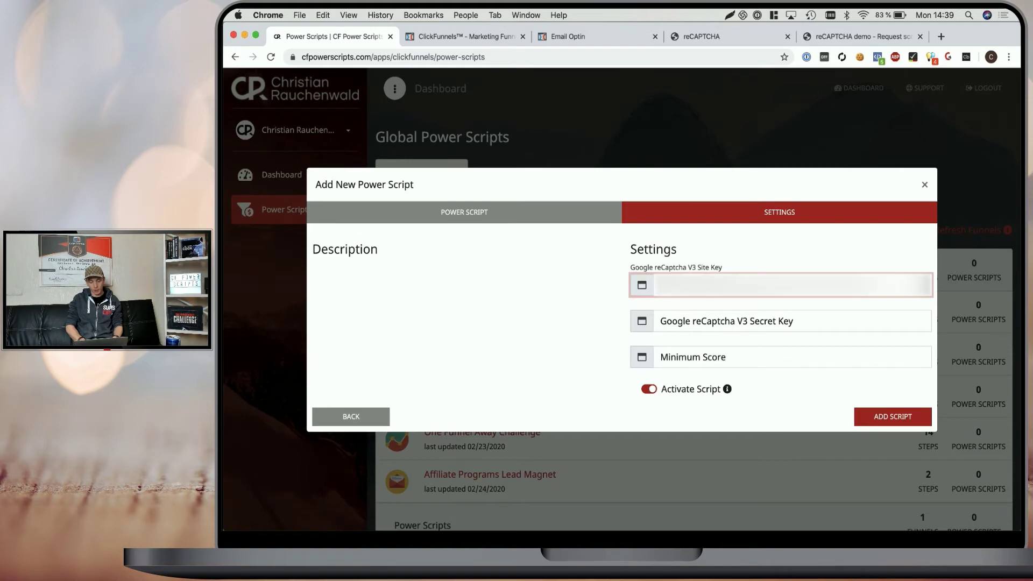
Copy the site's secret key into the Power Script's Secret Key field.
{"action": "left_click", "coordinate": [822, 37]}
{"action": "left_click", "coordinate": [339, 429]}
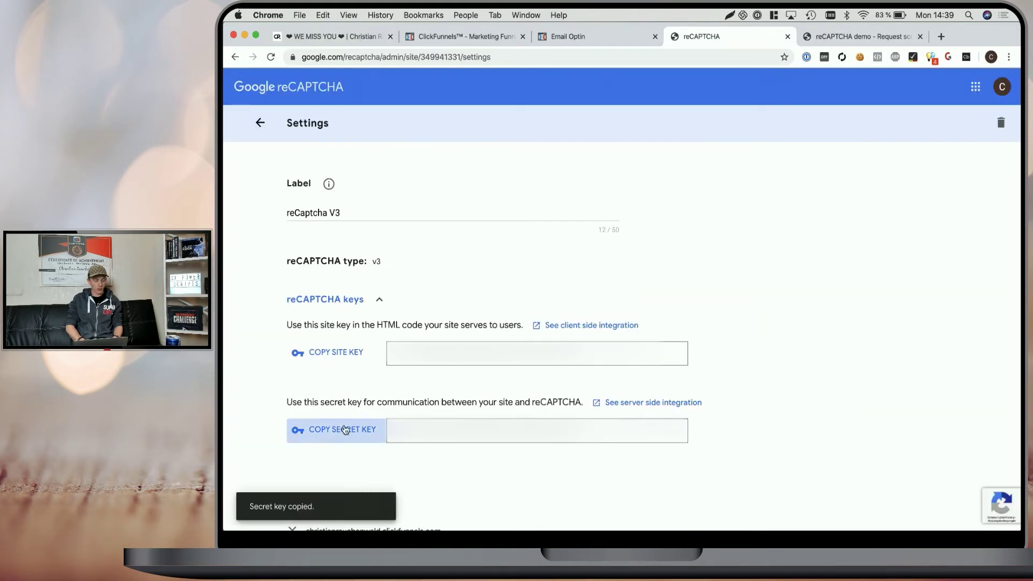
{"action": "left_click", "coordinate": [321, 36]}
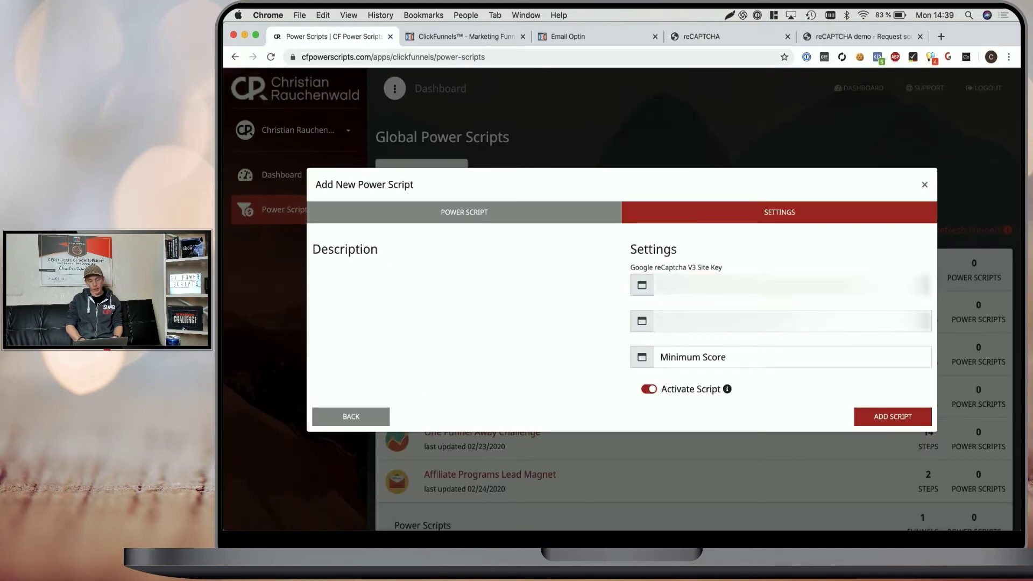
{"action": "key", "text": "Tab"}
{"action": "key", "text": "super+v"}
{"action": "left_click", "coordinate": [742, 361]}
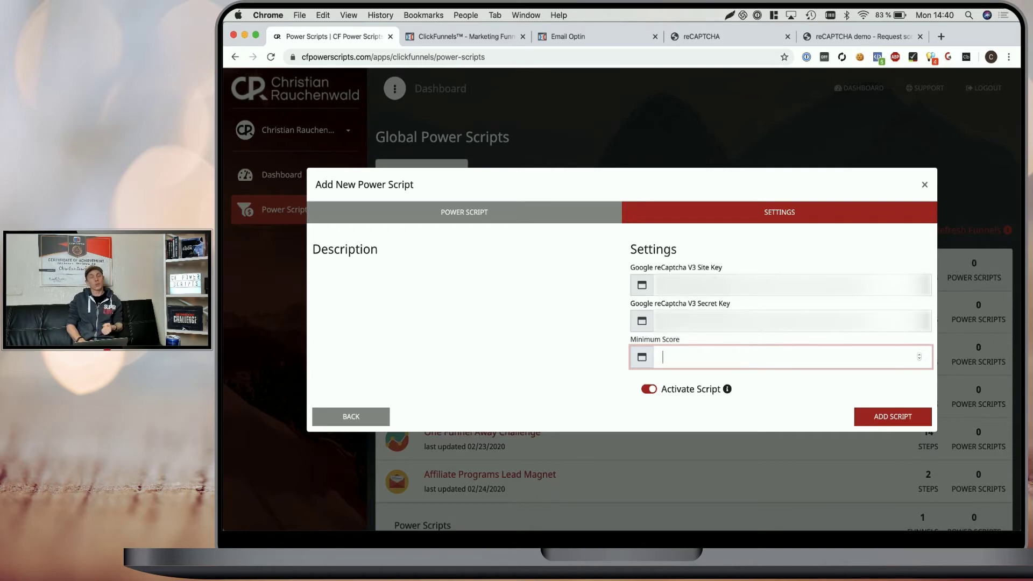
Enter 0.5 as the Minimum Score, then return to the reCAPTCHA site's request statistics.
{"action": "type", "text": "0.5"}
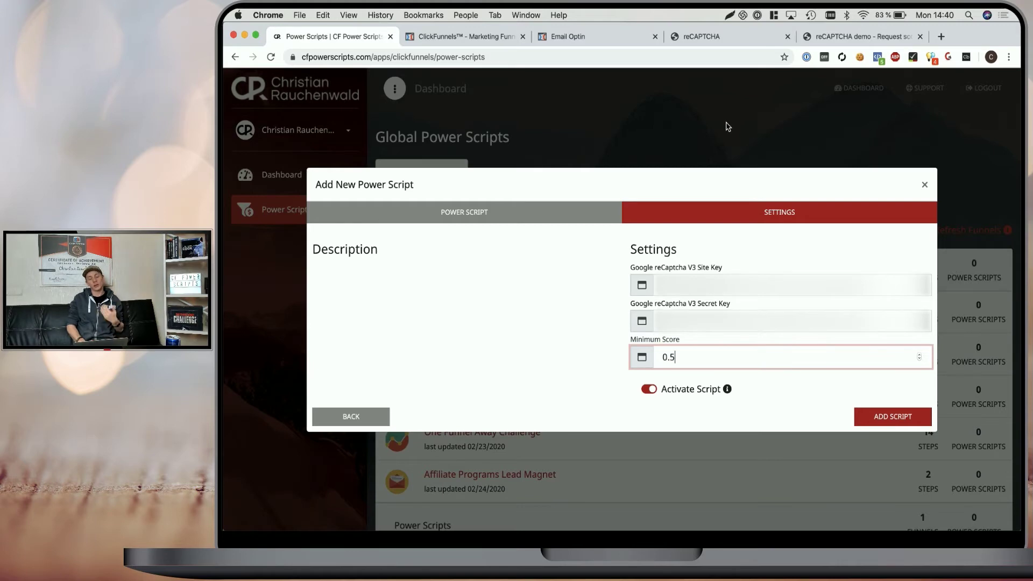
{"action": "left_click", "coordinate": [711, 36]}
Scroll down to review the site's score distribution chart.
{"action": "scroll", "coordinate": [585, 167], "scroll_direction": "down", "scroll_amount": 3}
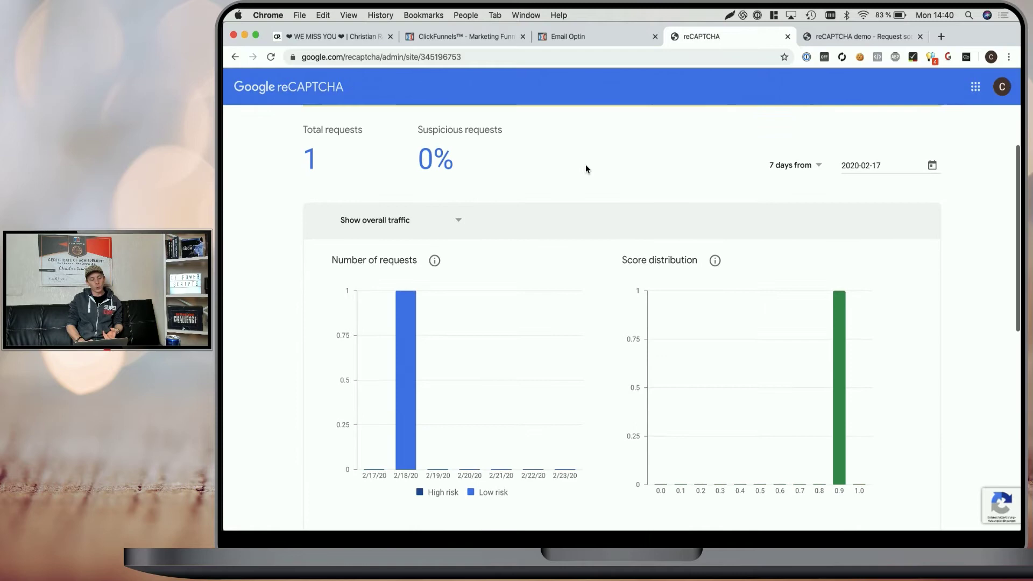
{"action": "scroll", "coordinate": [341, 180], "scroll_direction": "down", "scroll_amount": 3}
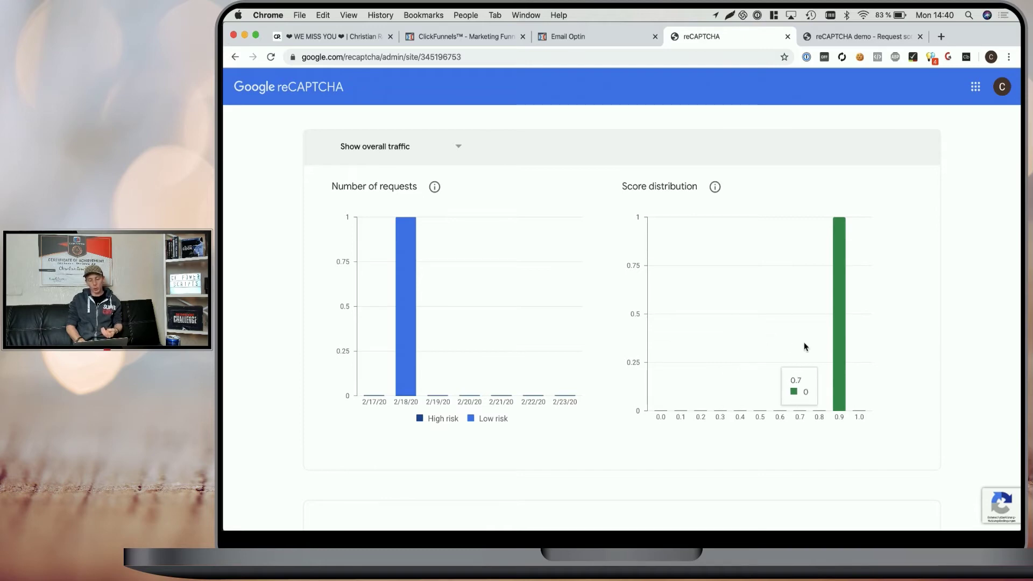
{"action": "mouse_move", "coordinate": [839, 289]}
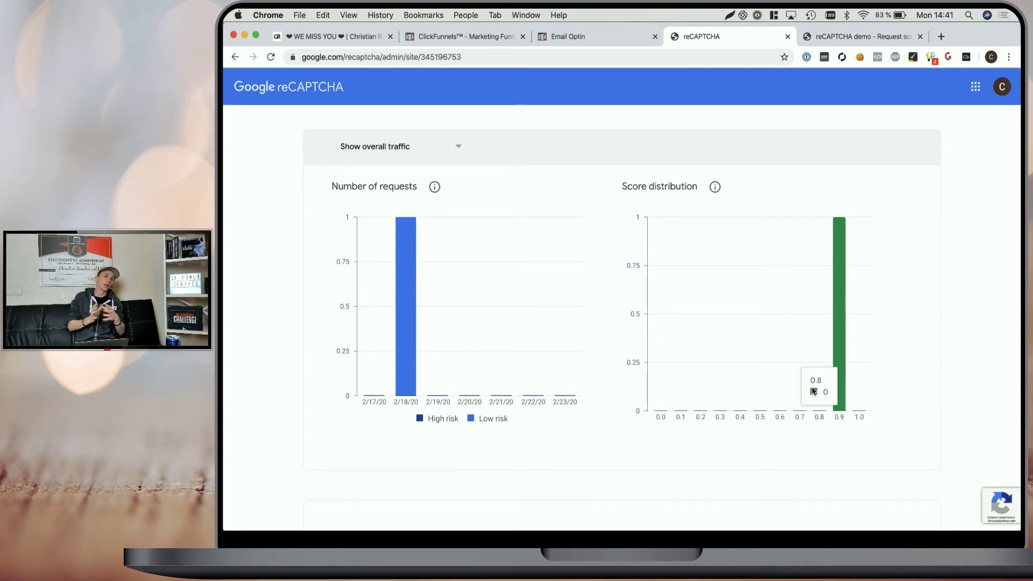
Save the new reCAPTCHA Power Script and go to the funnel's Email Optin step.
{"action": "key", "text": "super+1"}
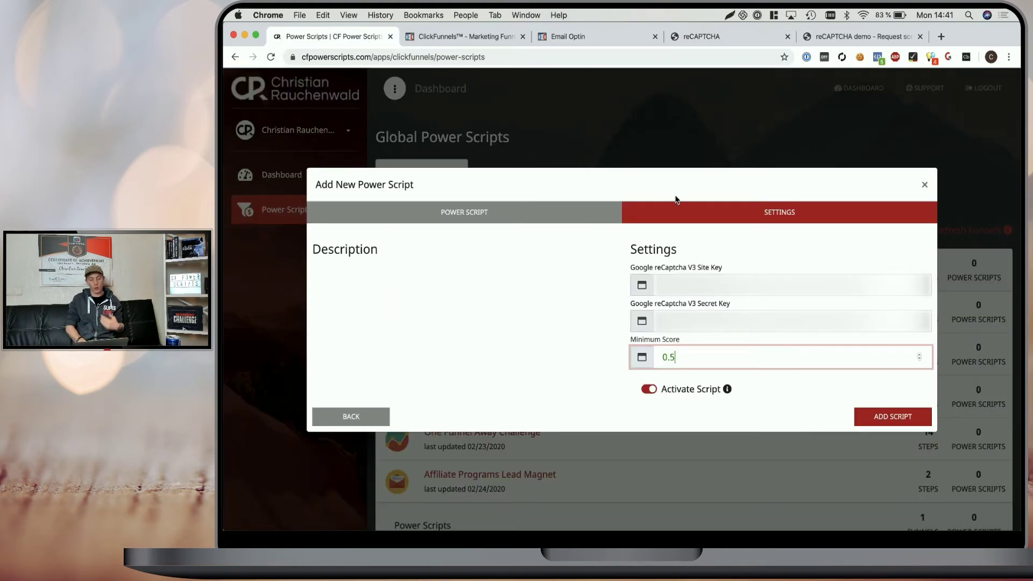
{"action": "left_click", "coordinate": [880, 422]}
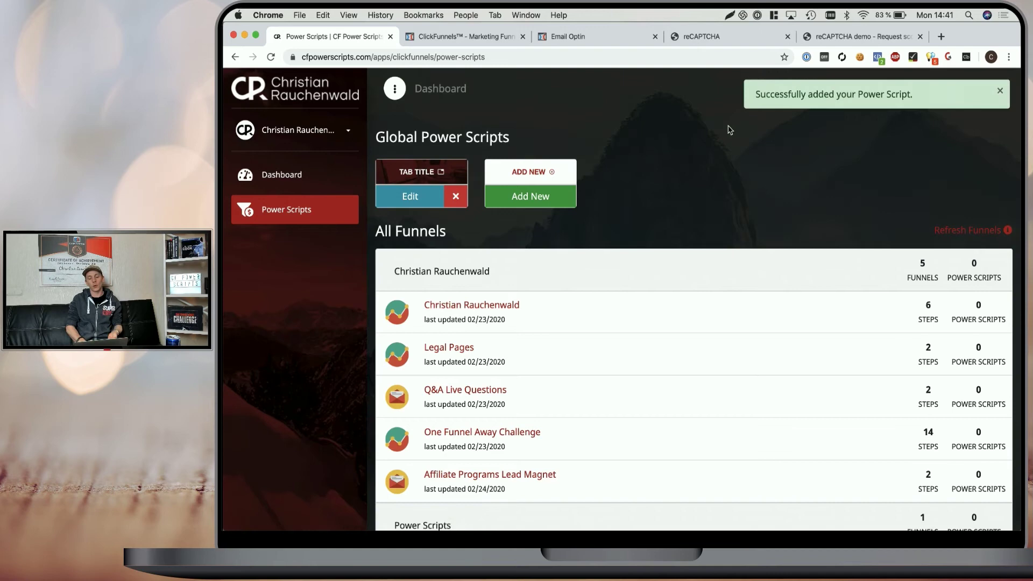
{"action": "left_click", "coordinate": [655, 37]}
{"action": "left_click", "coordinate": [484, 37]}
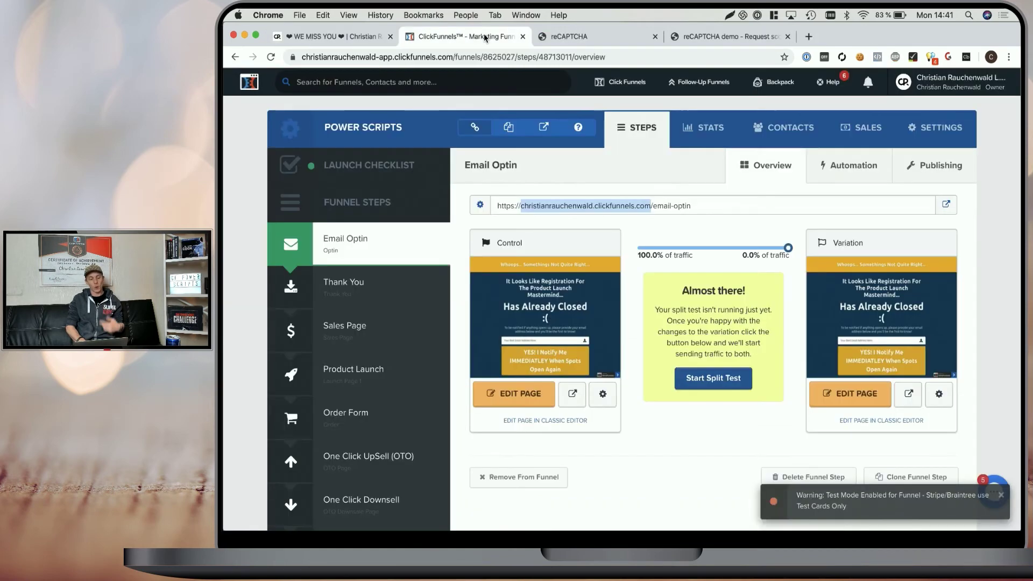
Preview the Email Optin page in a new tab and reload it to show the reCAPTCHA badge.
{"action": "left_click", "coordinate": [573, 395]}
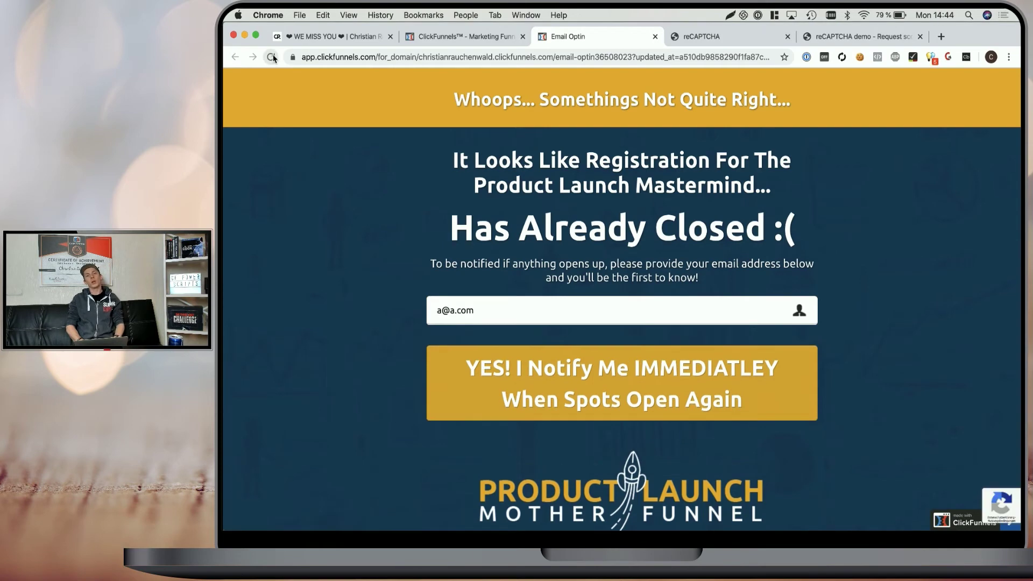
{"action": "left_click", "coordinate": [271, 56]}
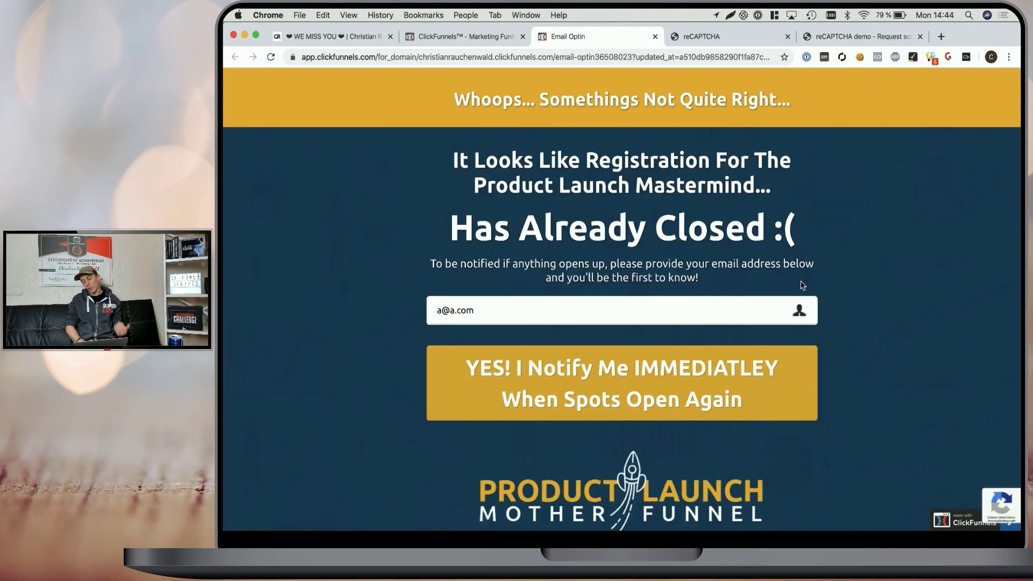
{"action": "mouse_move", "coordinate": [1005, 517]}
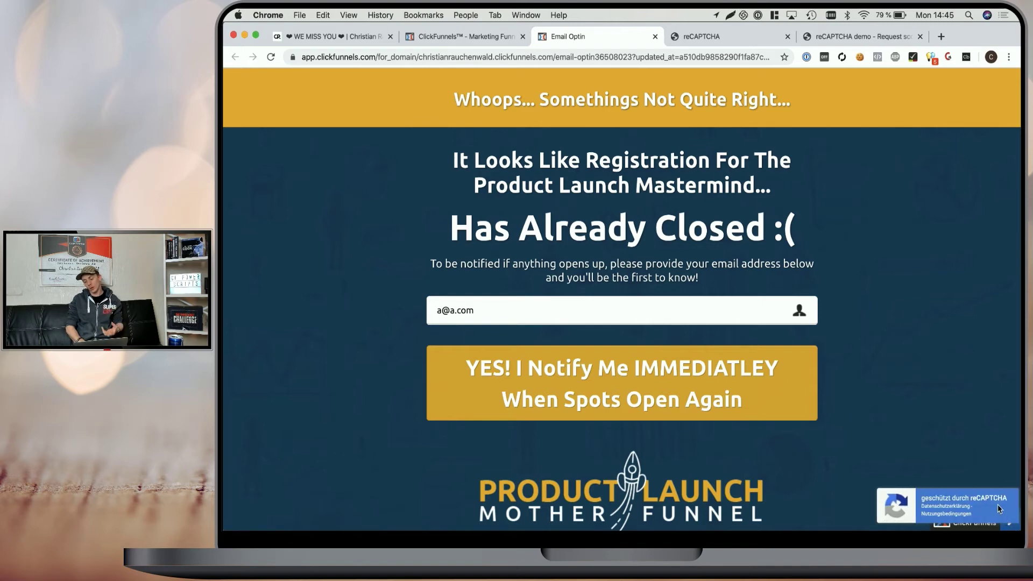